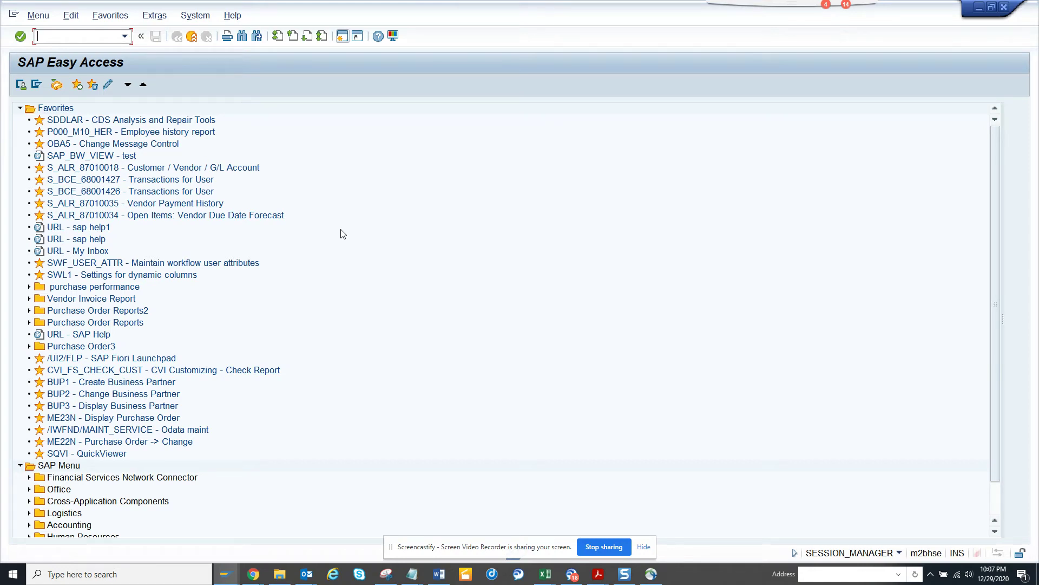
type("/")
type("nme23n")
key("Return")
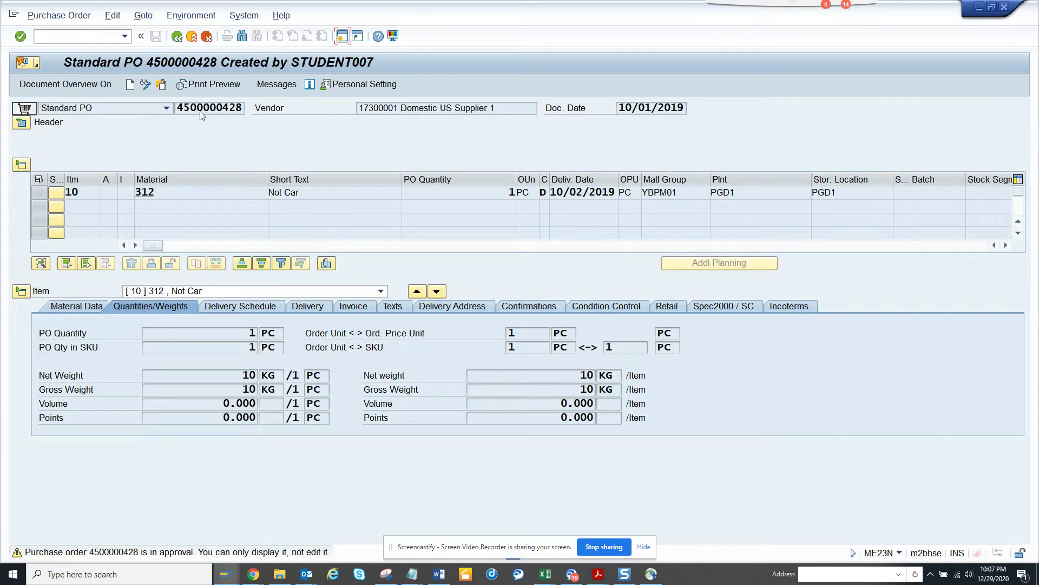
left_click_drag(180, 107, 246, 108)
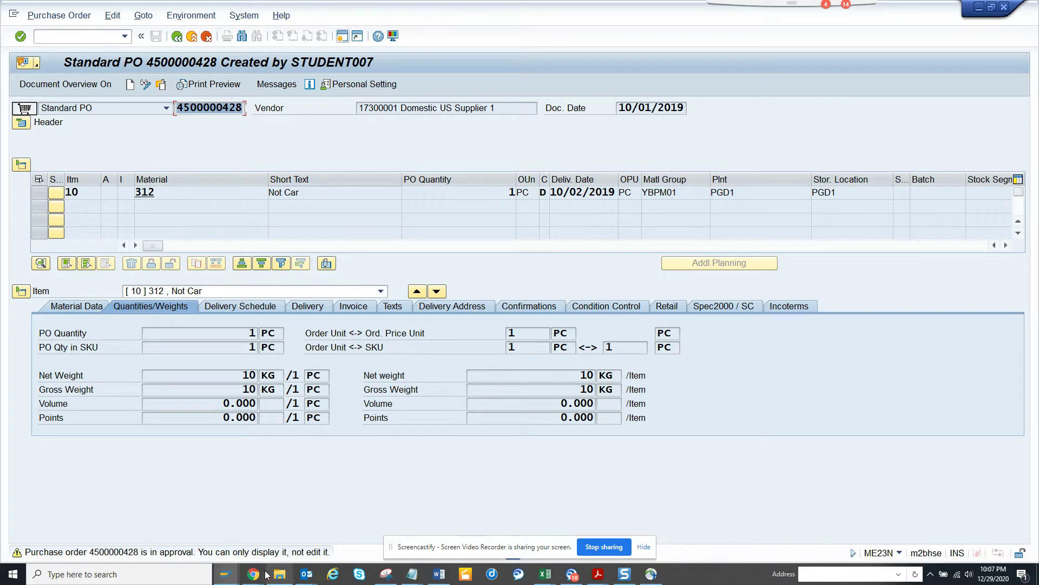
mouse_move(228, 575)
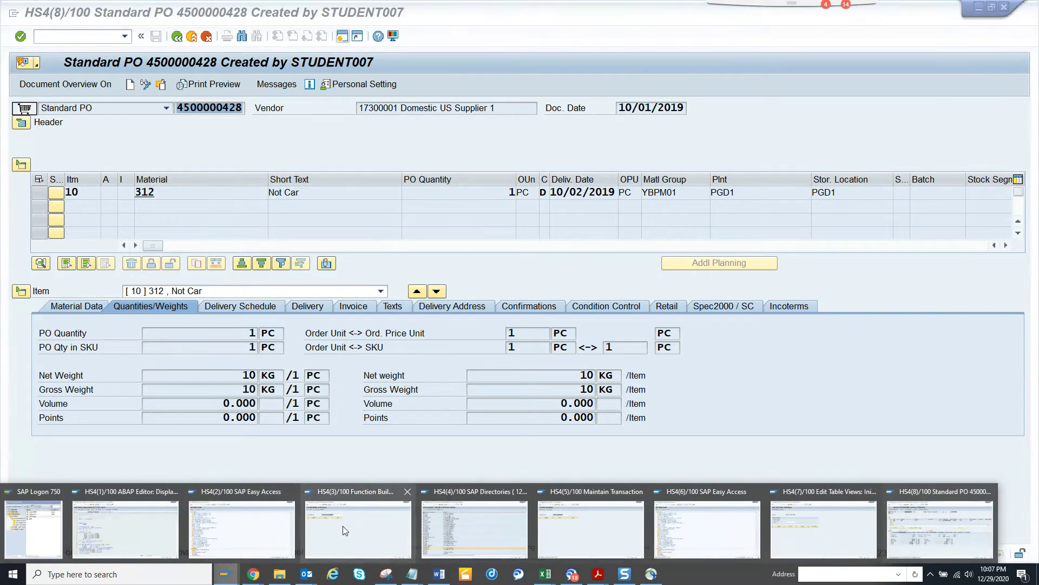
left_click(313, 535)
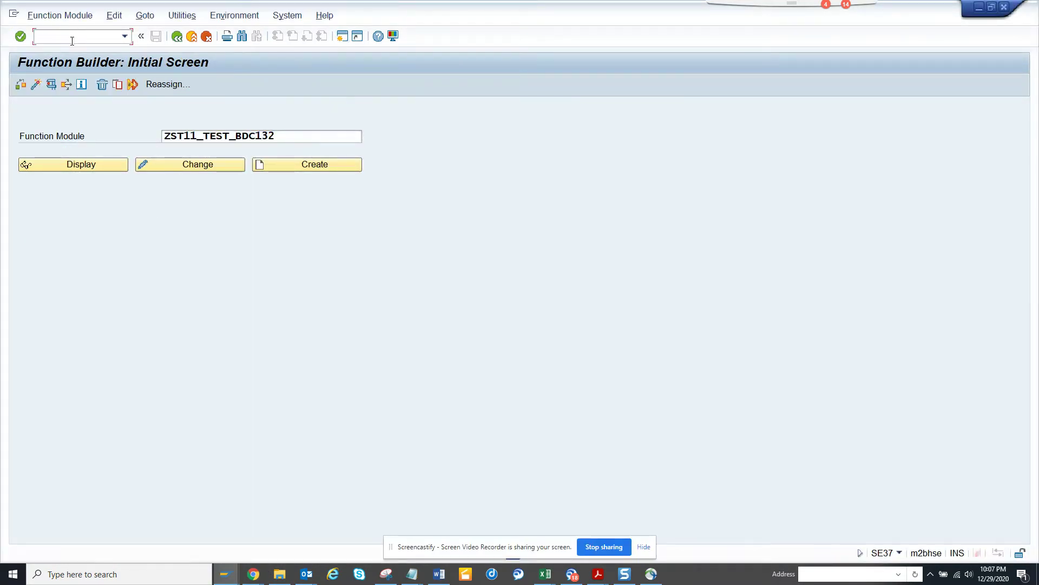
Start transaction /nsnro and open the list of number range objects
left_click(72, 41)
type("/nsnro")
key("Return")
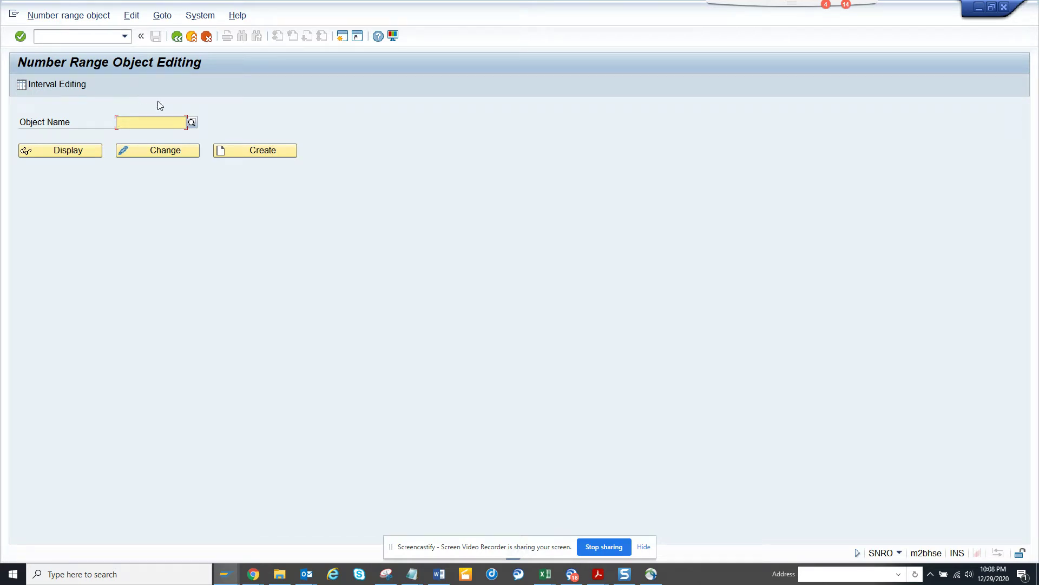
left_click(192, 122)
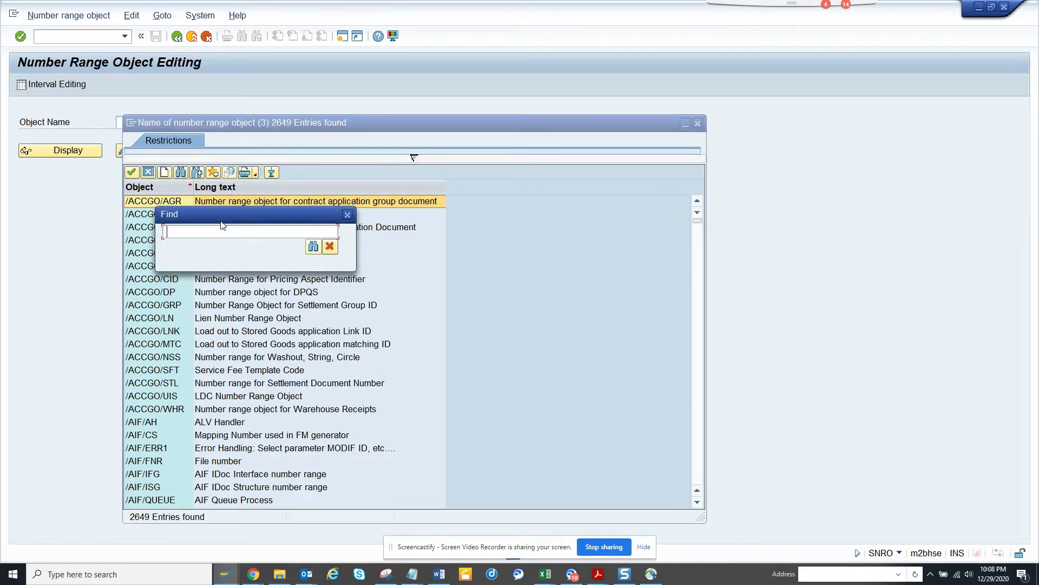
Search the object list for 'purchas', step through matches to EINKBELEG, and choose it
type("purchas")
key("Return")
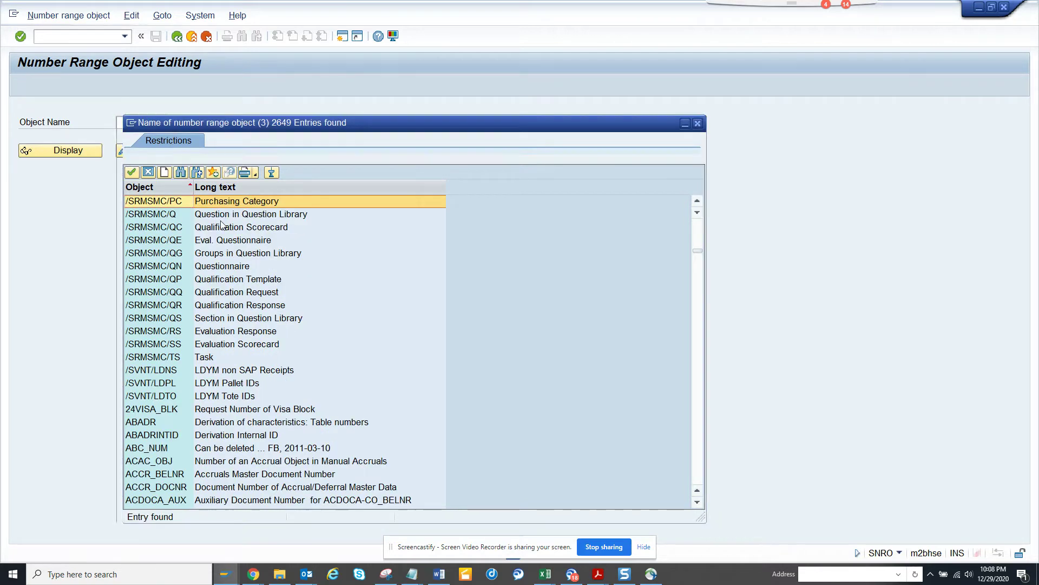
left_click(197, 172)
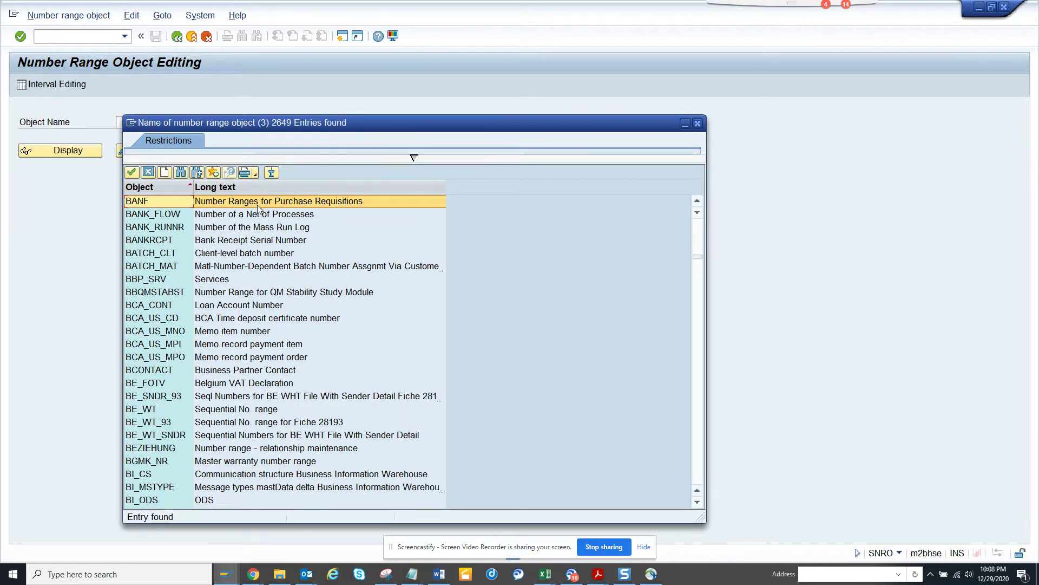
left_click(198, 174)
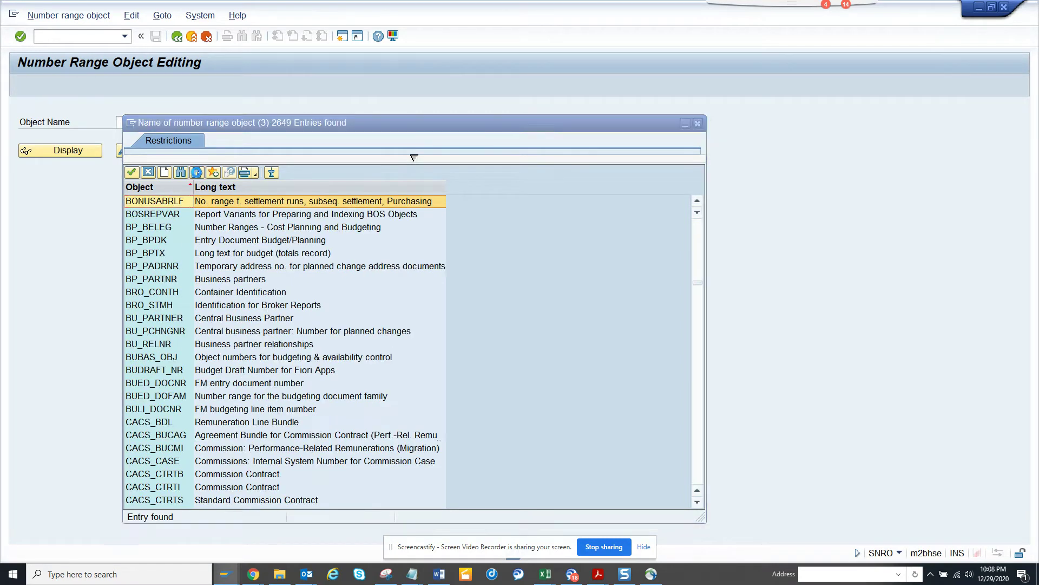
left_click(198, 173)
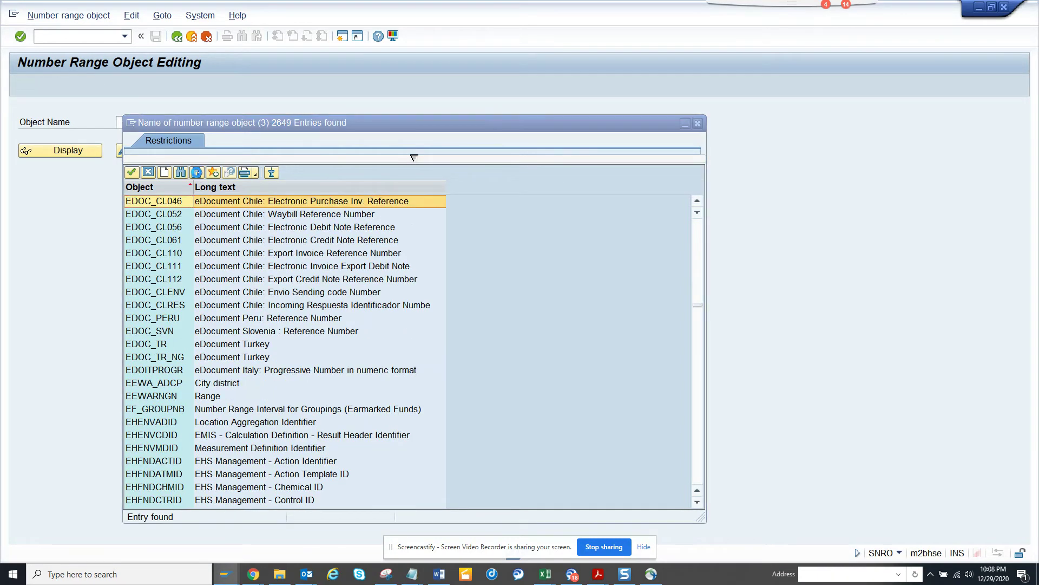
left_click(198, 174)
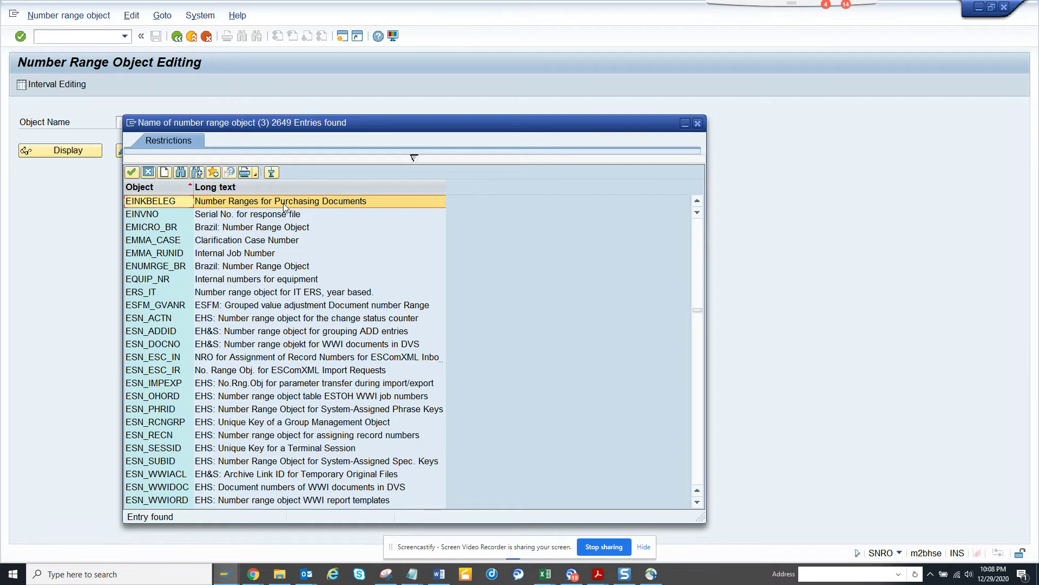
double_click(284, 204)
Display EINKBELEG with its buffering settings, then display its number range intervals
left_click(75, 151)
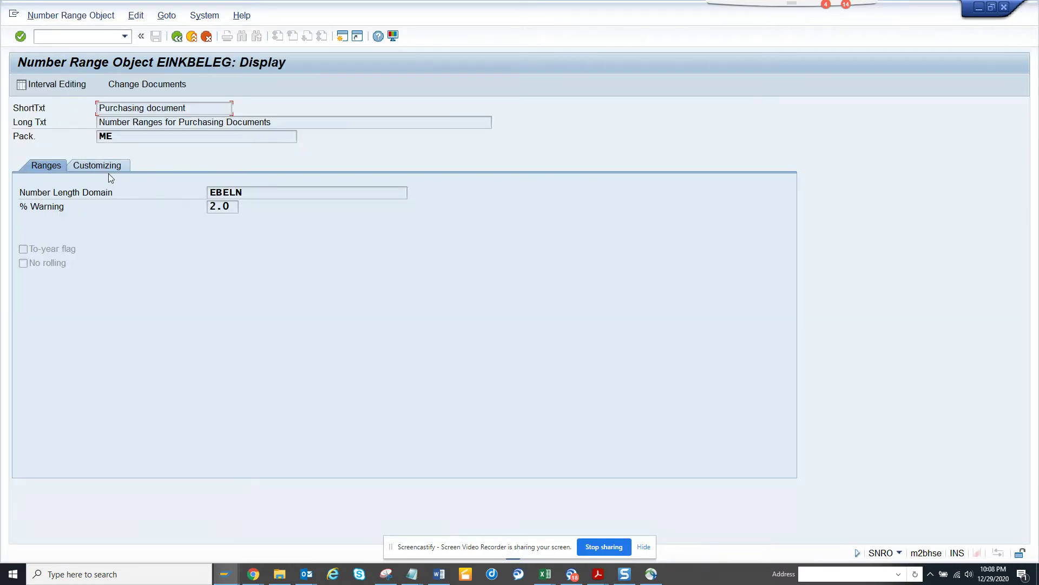
left_click(115, 169)
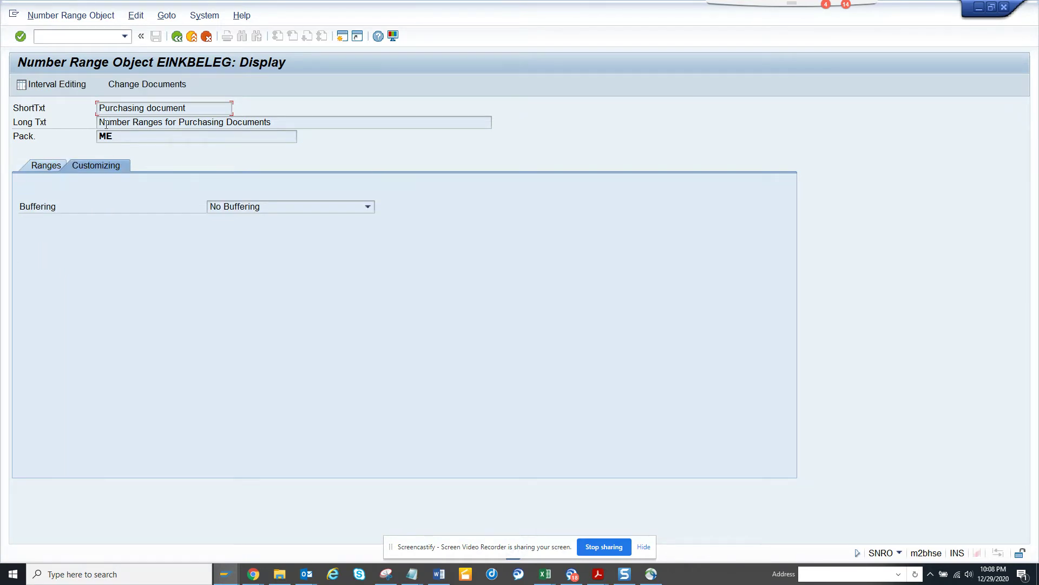
left_click(52, 87)
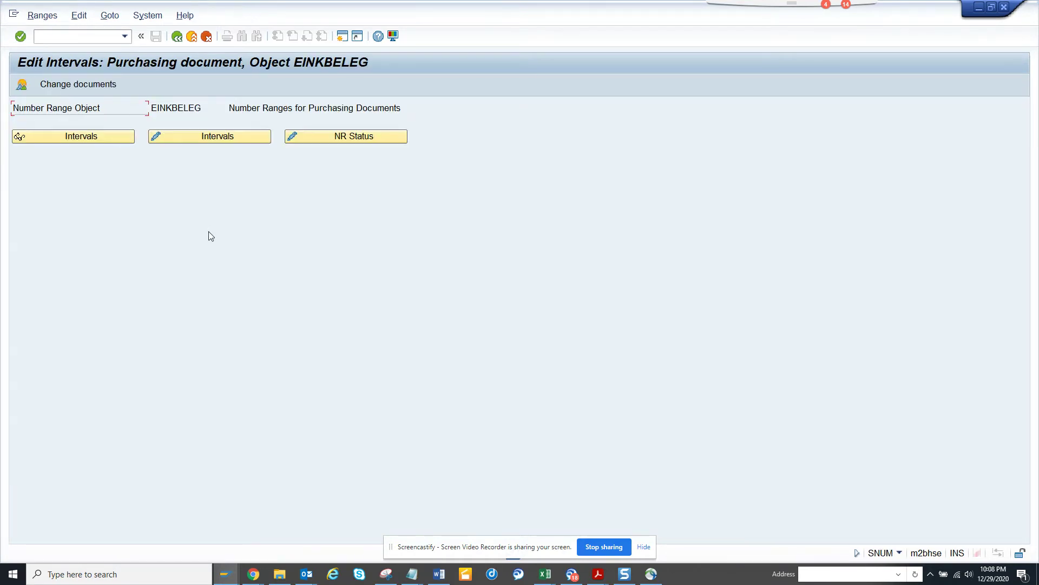
left_click(112, 134)
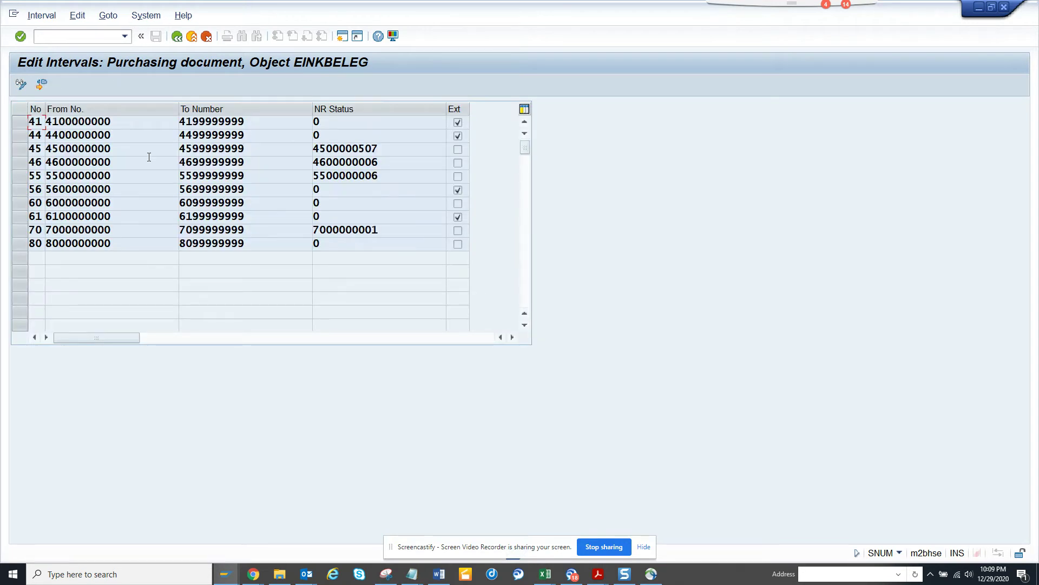
left_click(409, 149)
left_click_drag(380, 151, 314, 149)
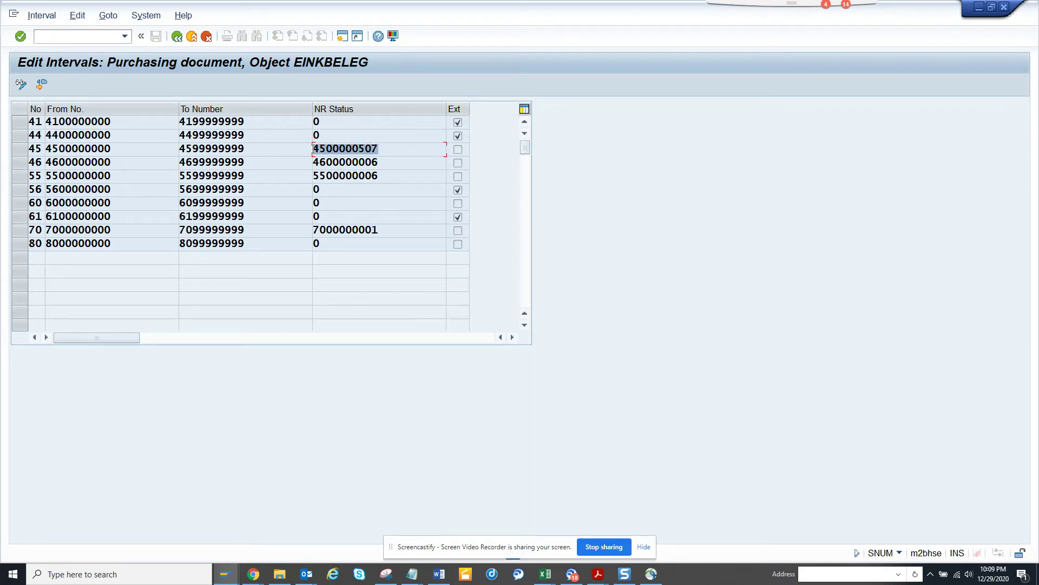
key("ctrl+c")
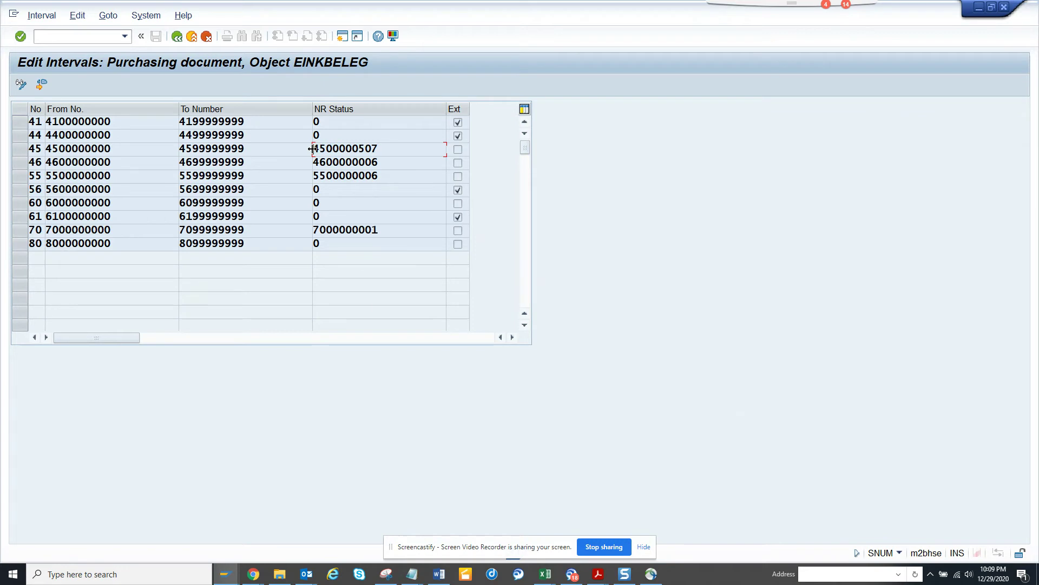
key("alt+Tab")
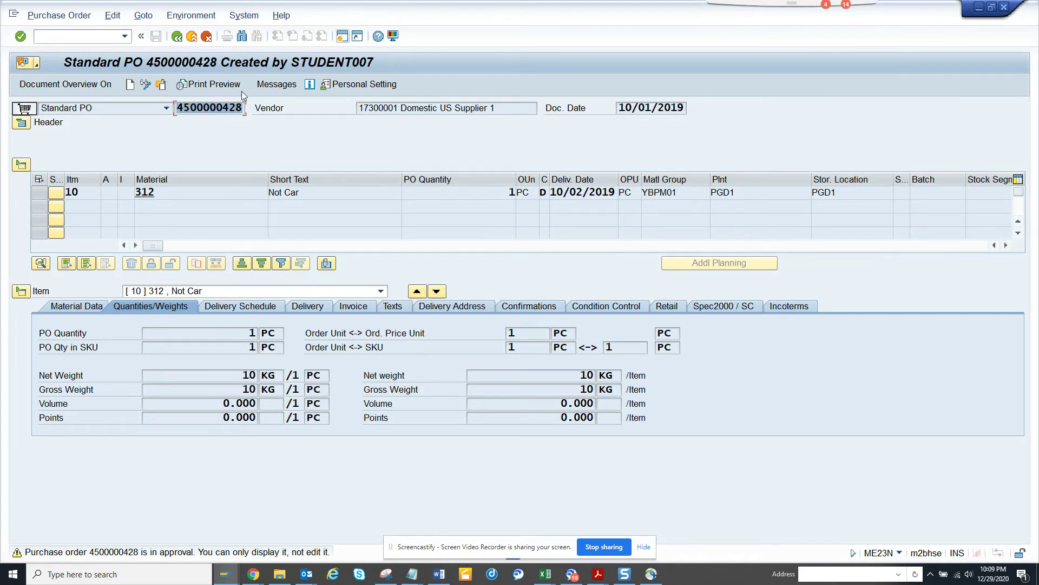
left_click(151, 86)
key("ctrl+v")
key("Return")
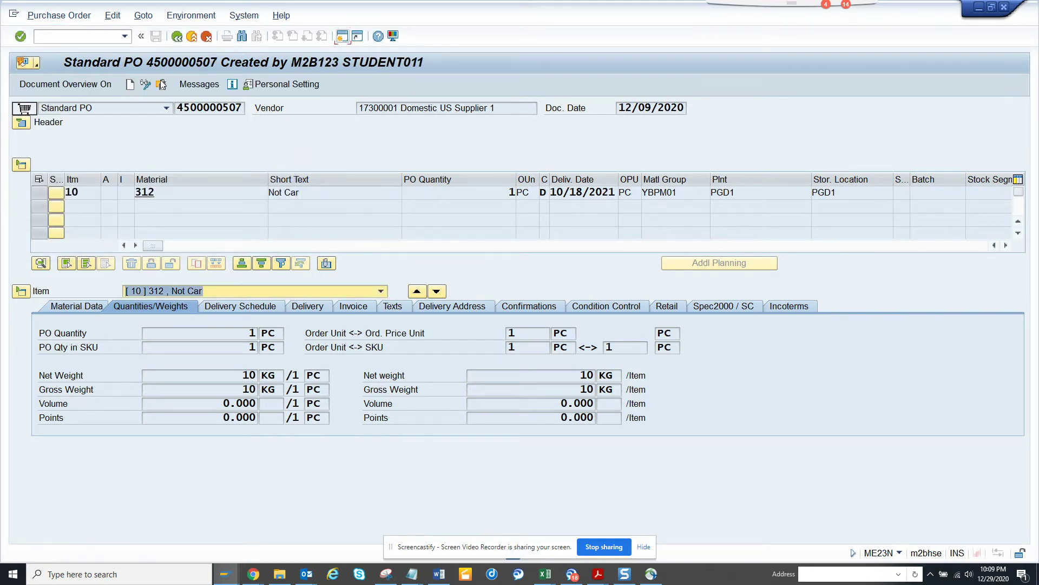
key("shift+F5")
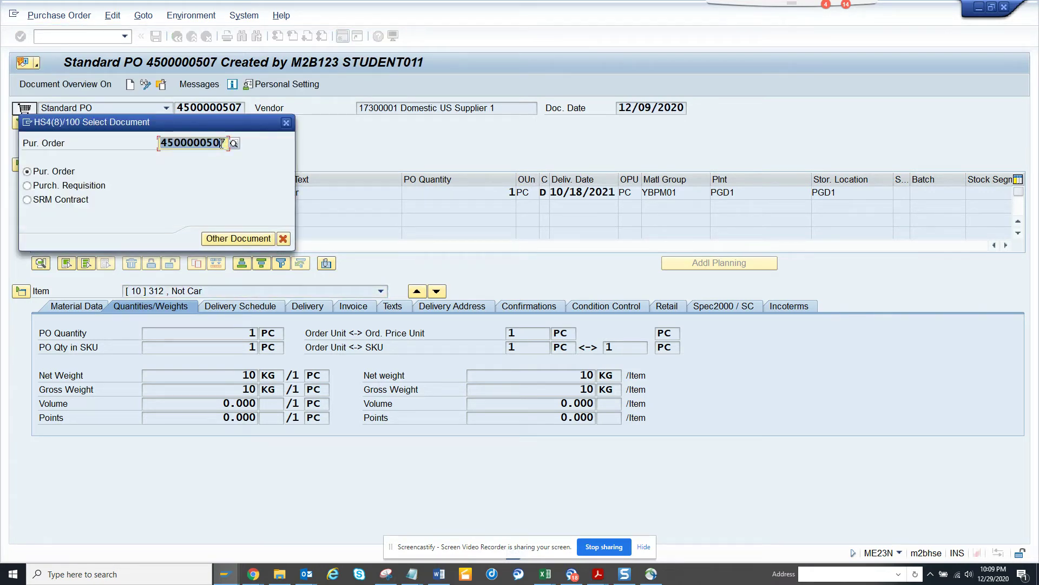
left_click_drag(222, 143, 232, 144)
type("8")
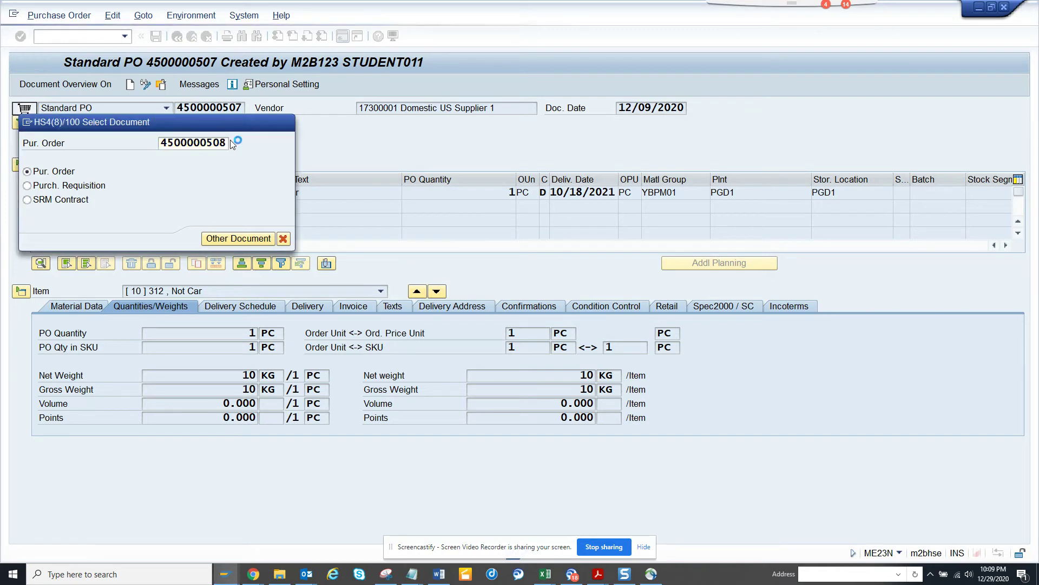
key("Return")
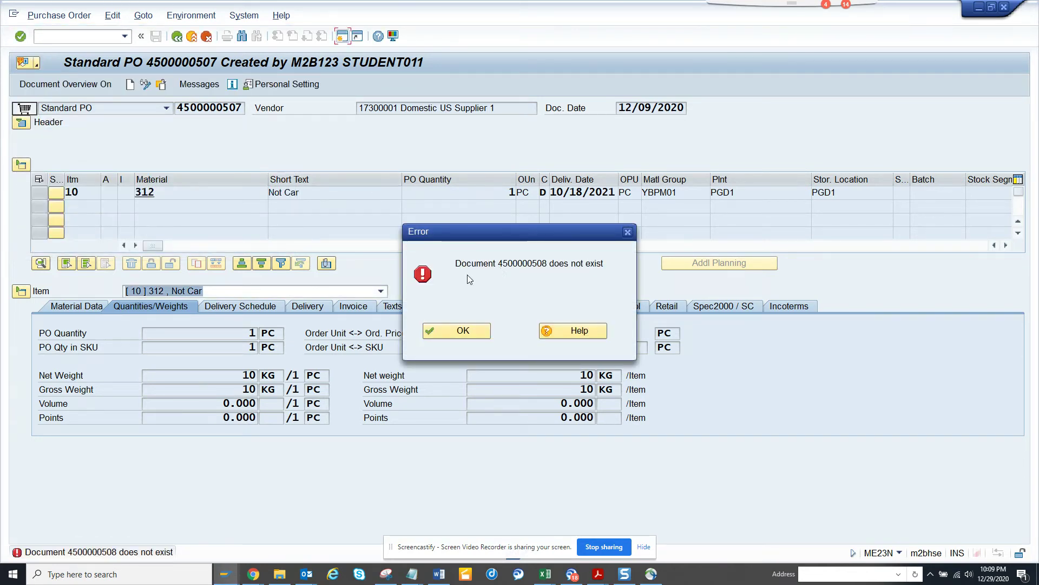
left_click(628, 232)
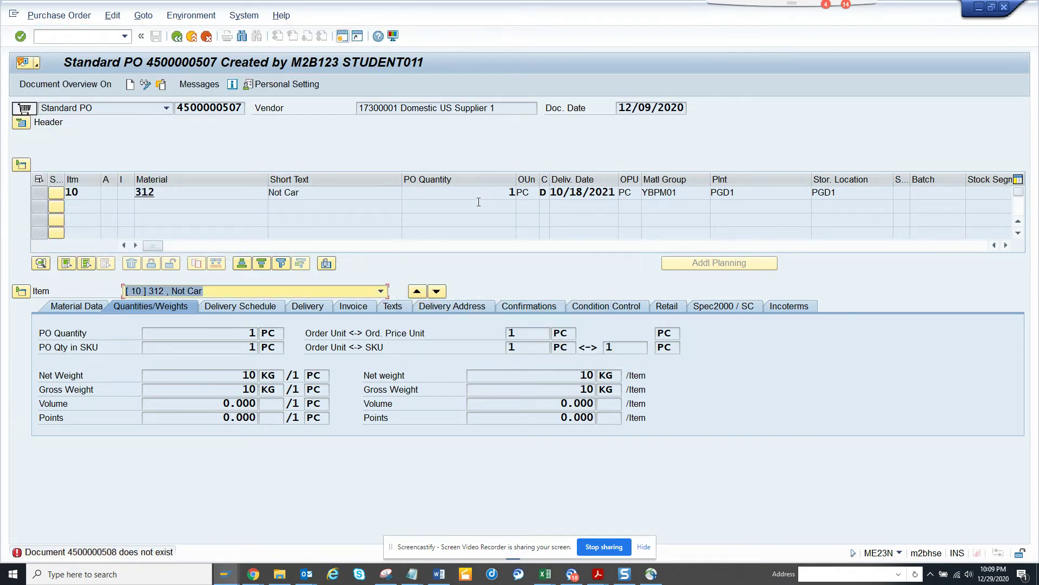
key("alt+Tab")
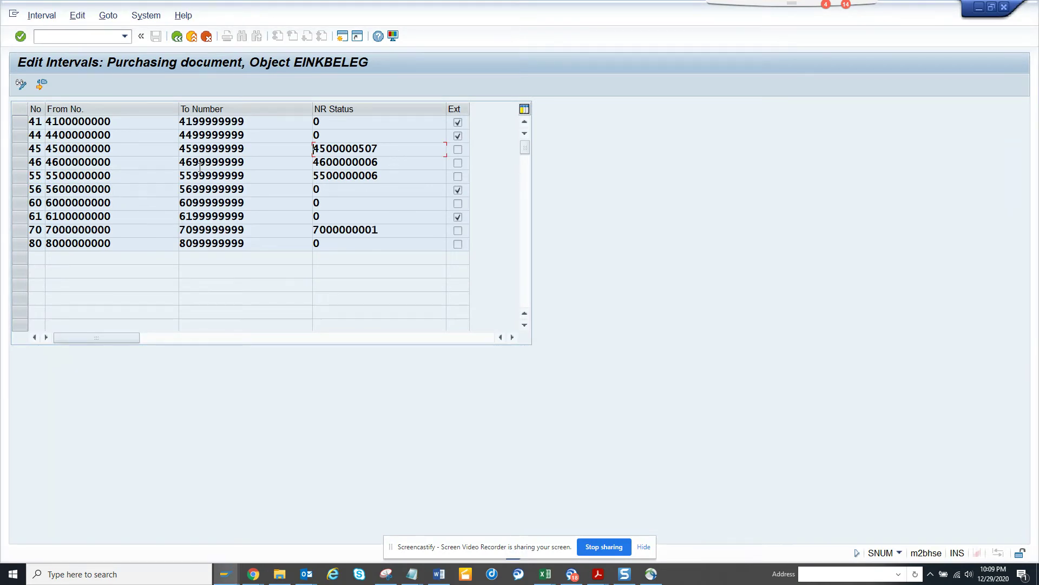
double_click(86, 148)
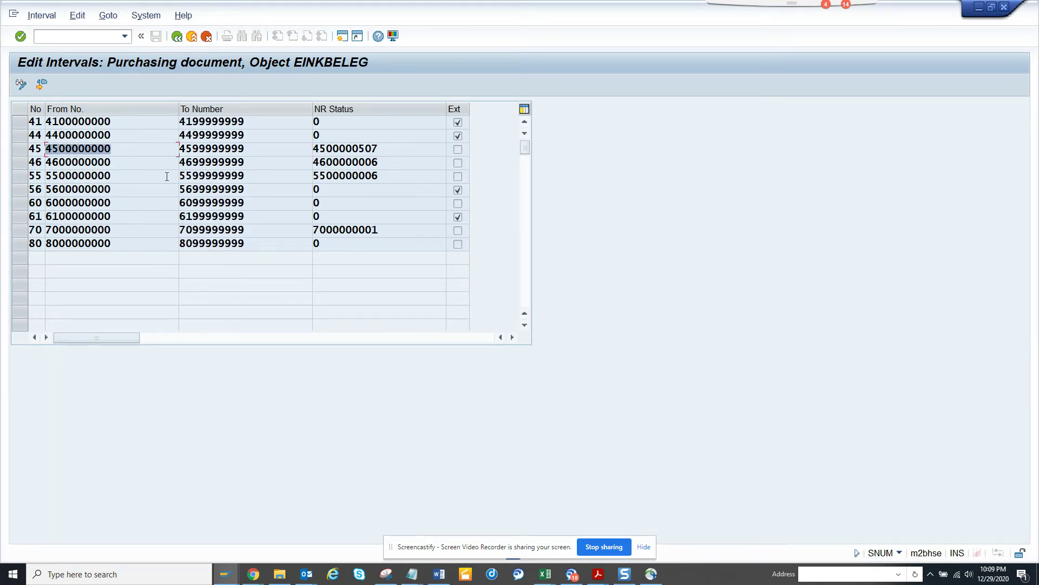
double_click(131, 162)
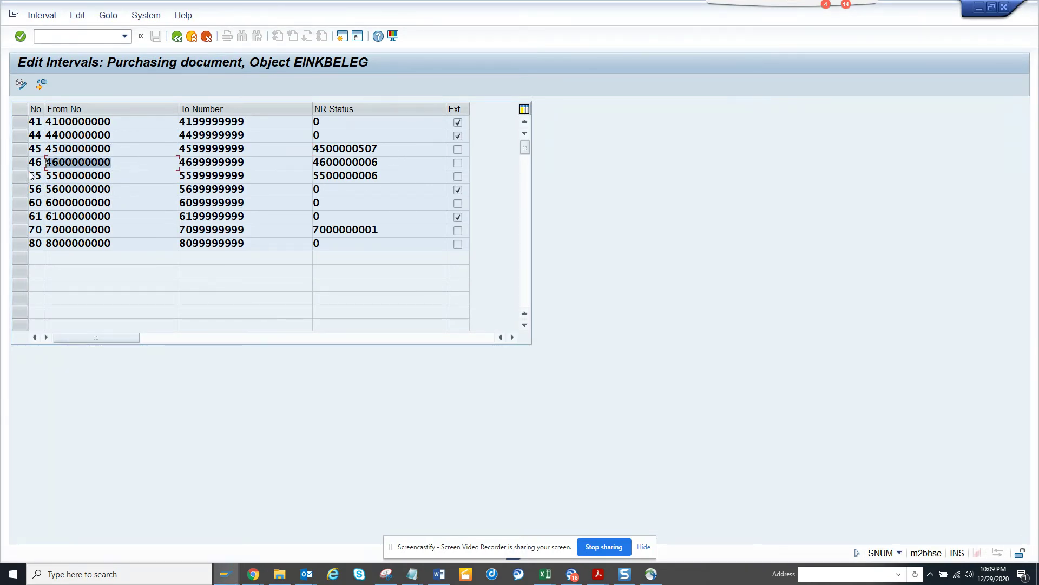
left_click(36, 161)
left_click(42, 149)
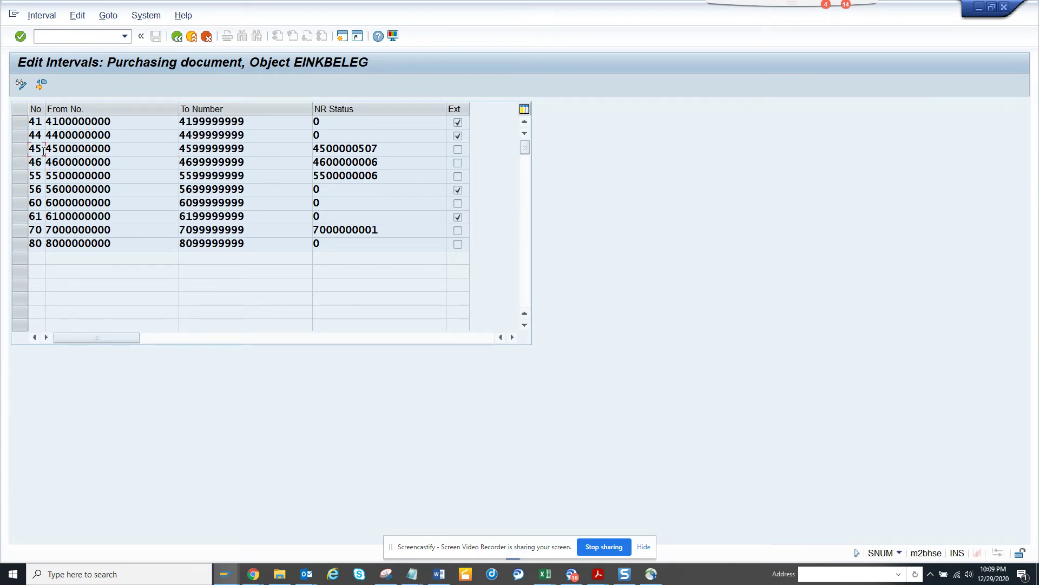
Review the free intervals list, then switch the interval table to change mode
left_click(42, 85)
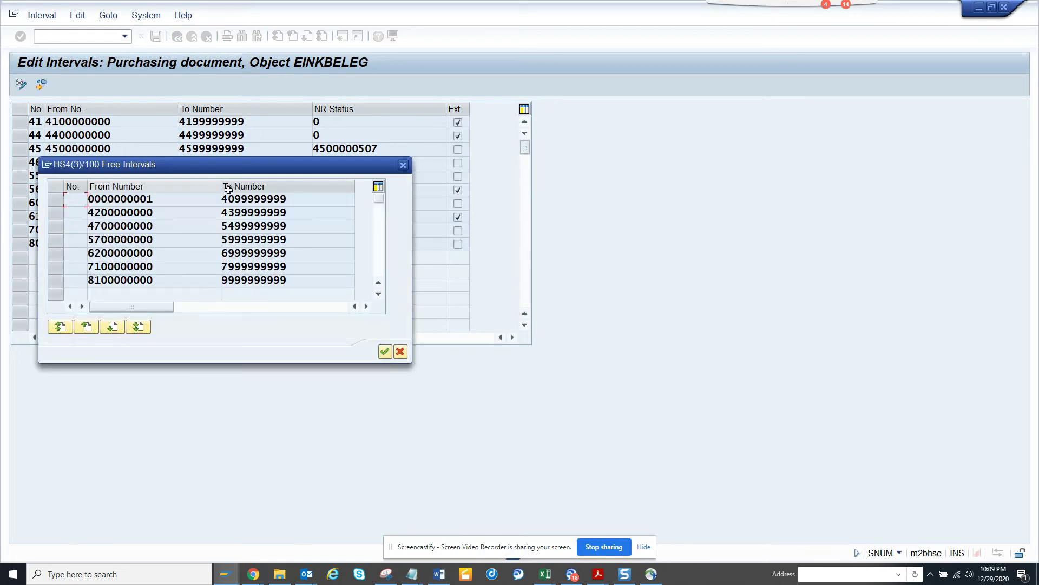
left_click(404, 165)
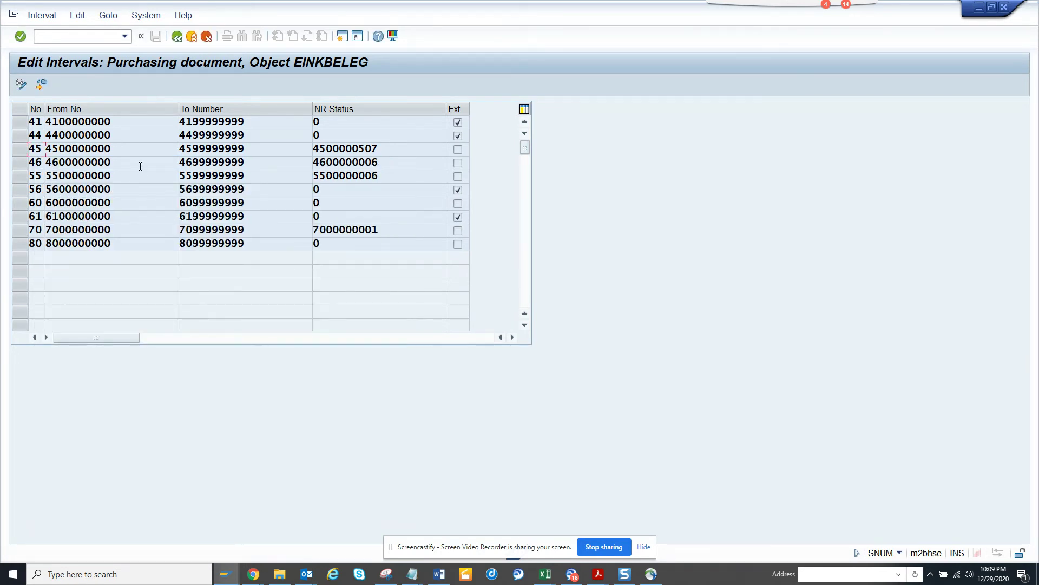
left_click(20, 84)
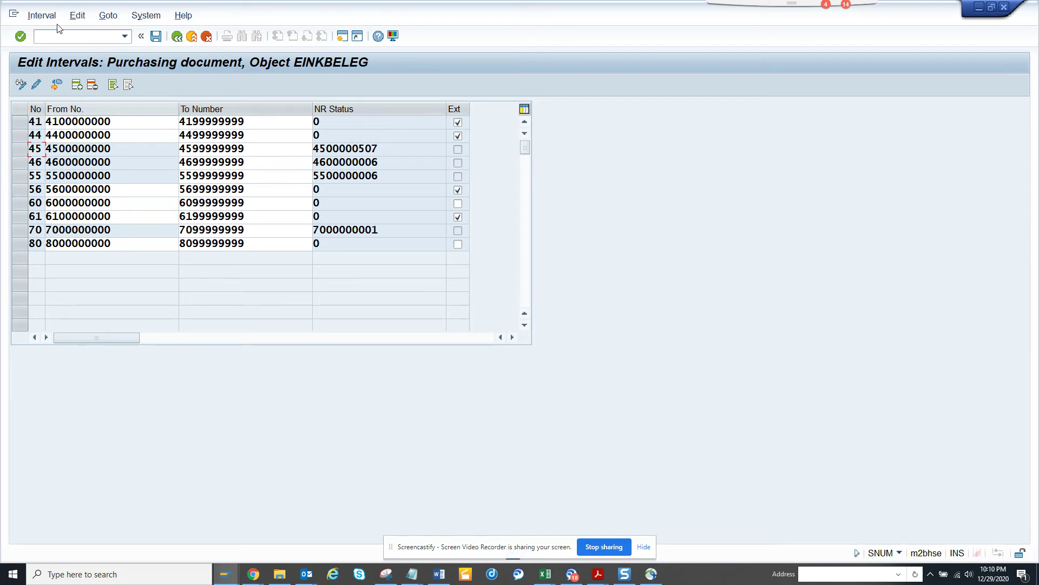
Look over the Interval menu functions, dismiss it, and go back to leave the interval table
left_click(42, 17)
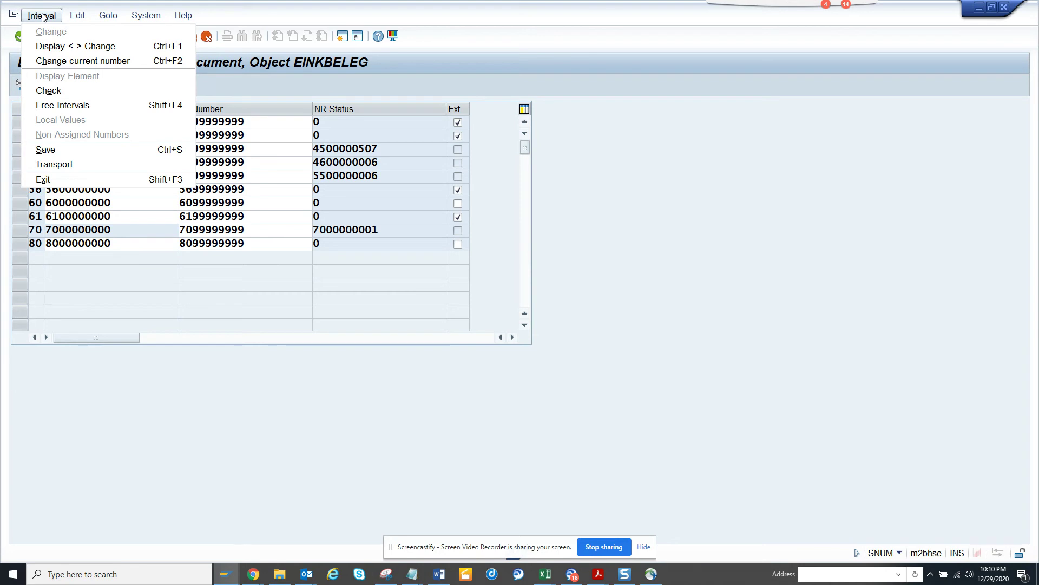
mouse_move(106, 20)
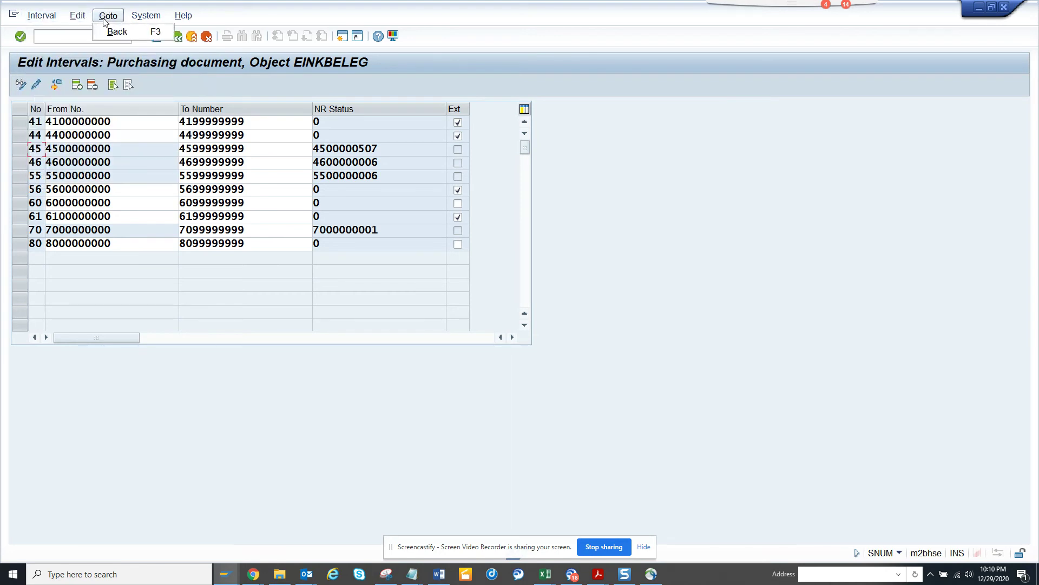
left_click(42, 16)
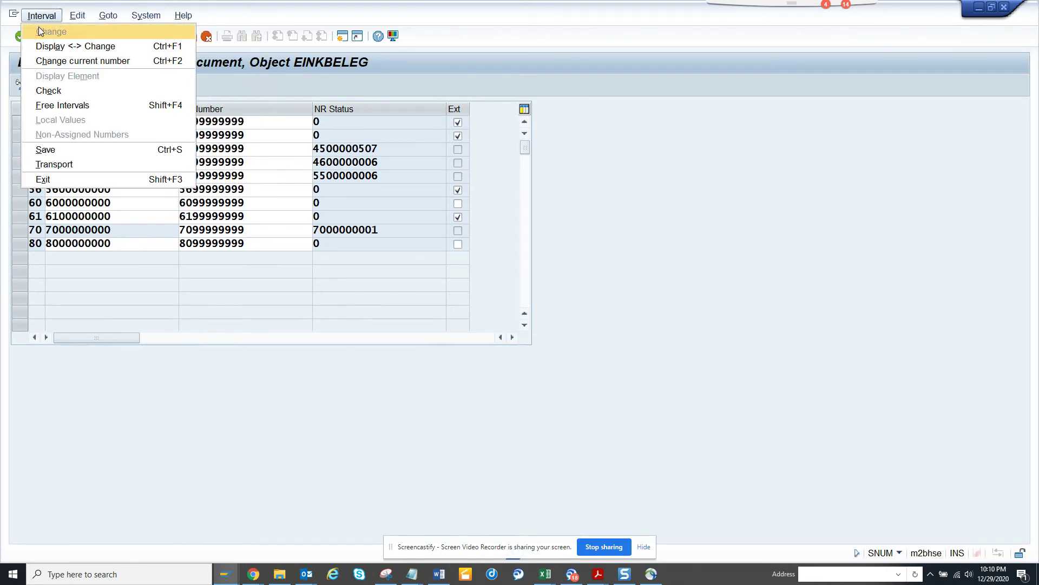
left_click(301, 64)
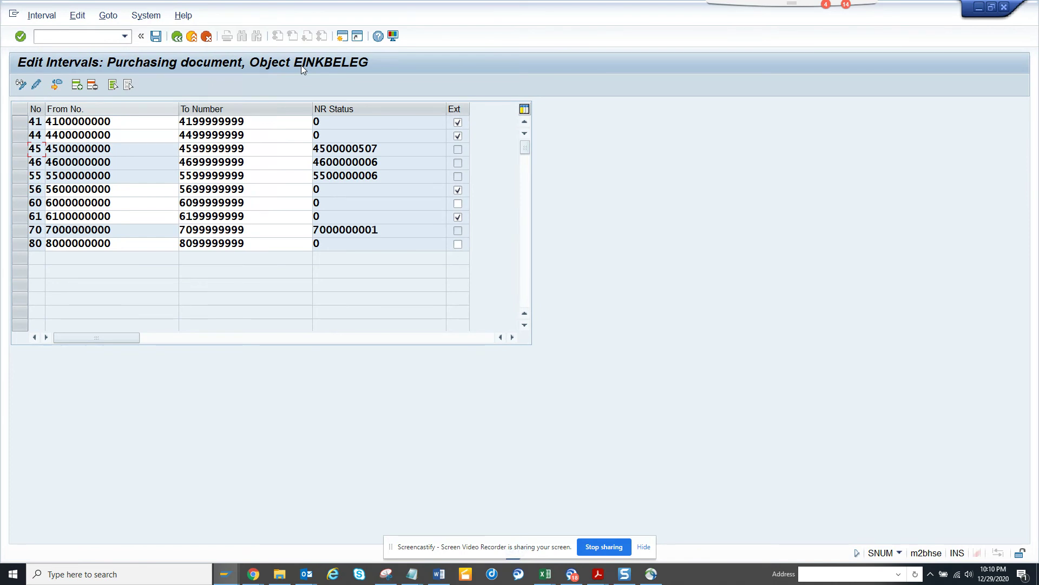
left_click(177, 37)
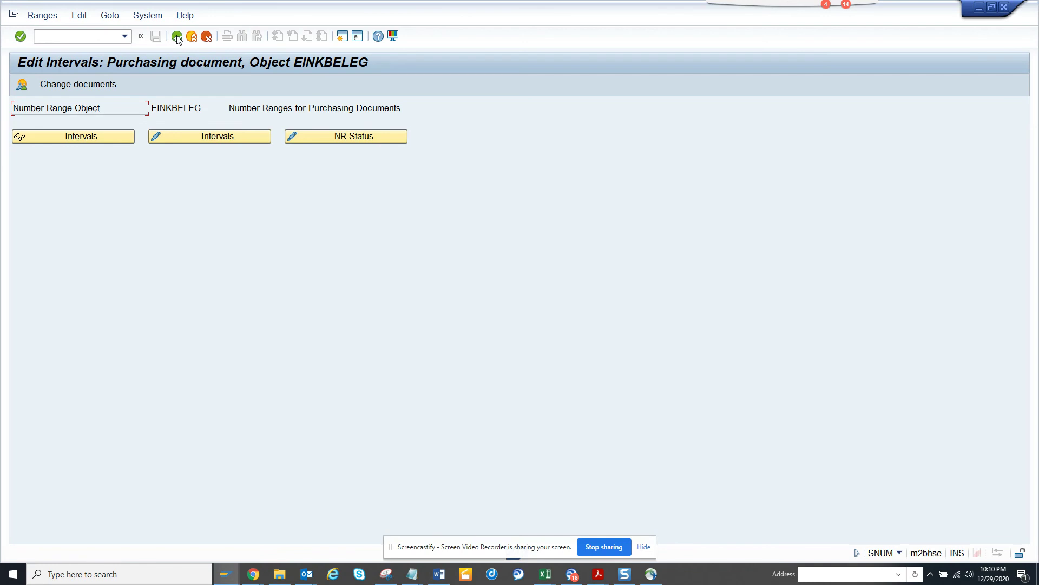
Return to the EINKBELEG definition, open Ranges, and highlight the 2.0 % warning value
left_click(177, 37)
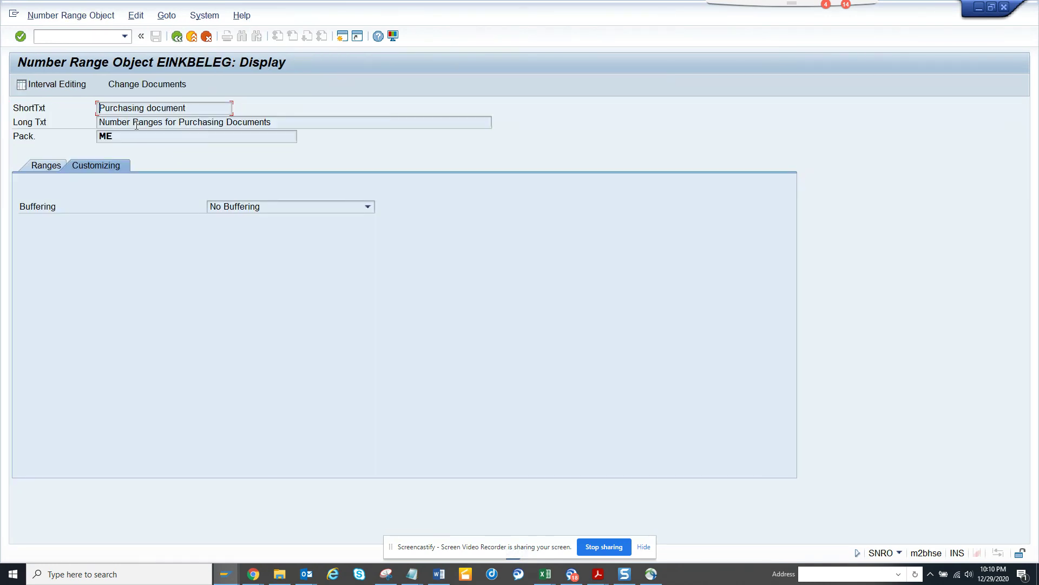
left_click(47, 166)
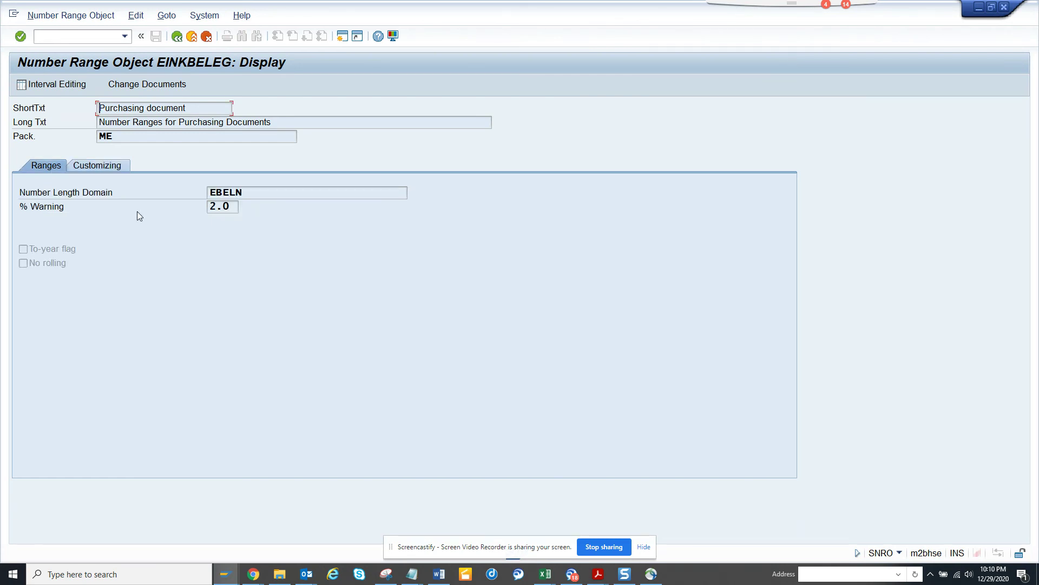
left_click(222, 207)
left_click_drag(234, 210, 202, 192)
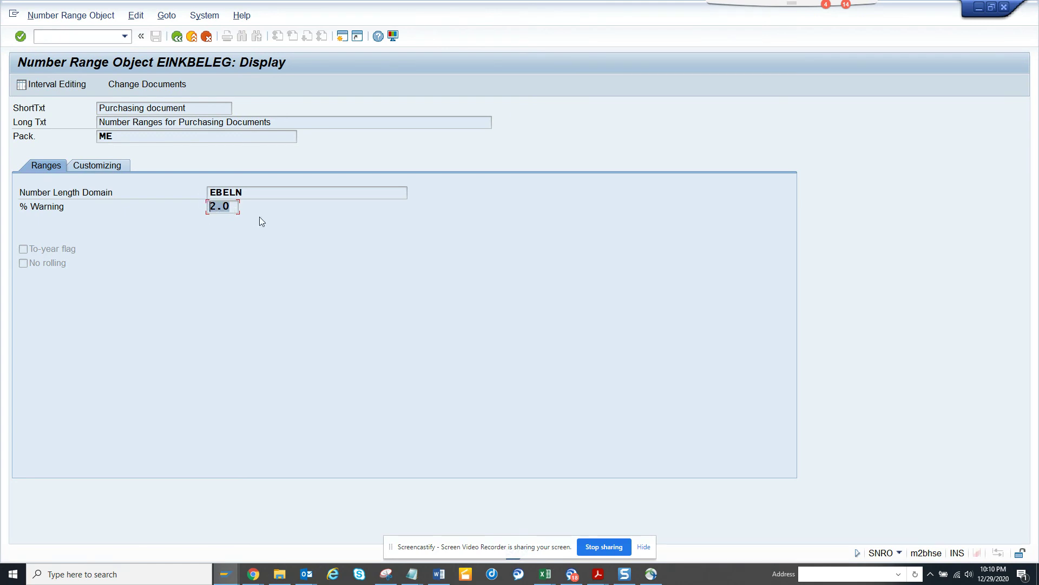